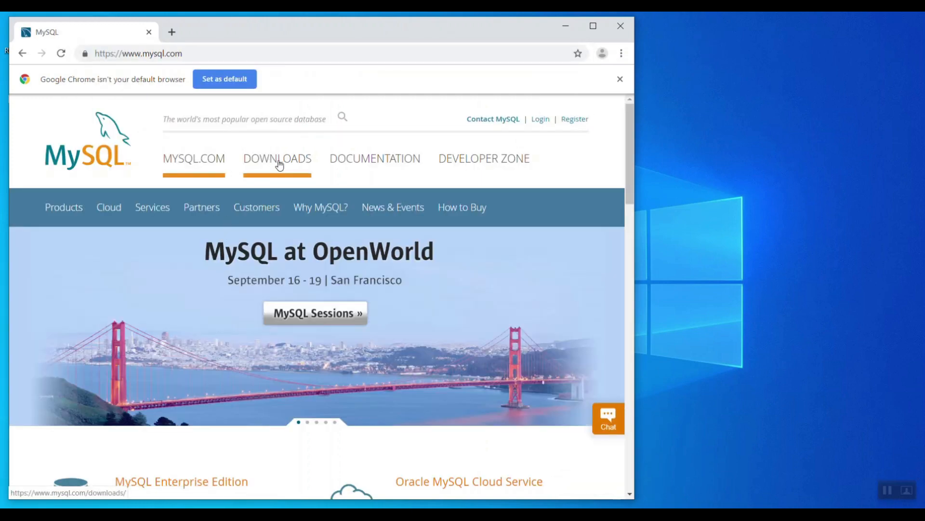
# - Navigate via Downloads > Windows > MySQL Installer to the 8.0.17 download options (18.5M and 393.4M)
pyautogui.click(280, 165)
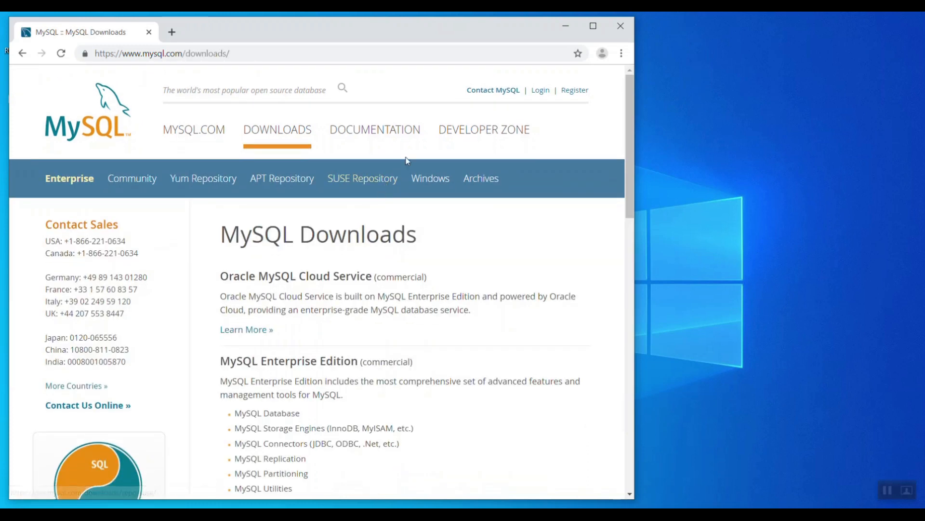
pyautogui.click(438, 182)
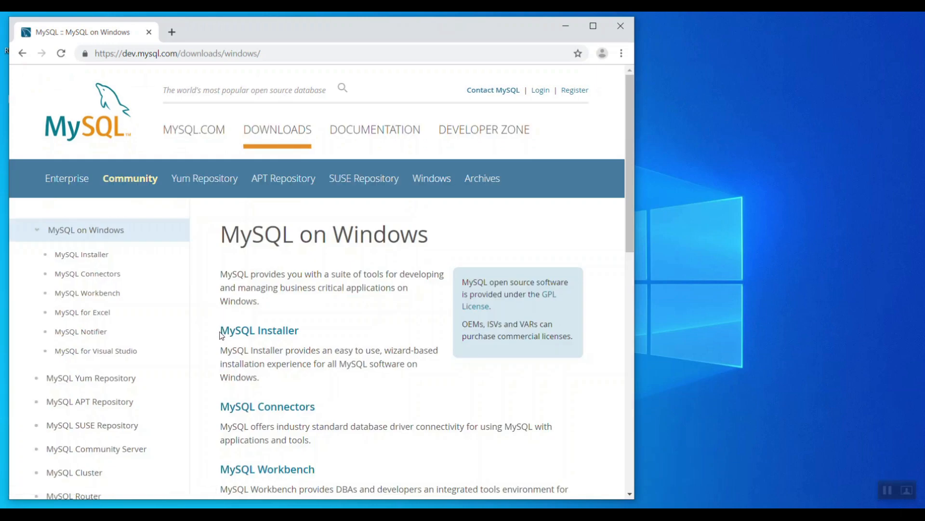
pyautogui.moveTo(221, 336); pyautogui.dragTo(305, 331)
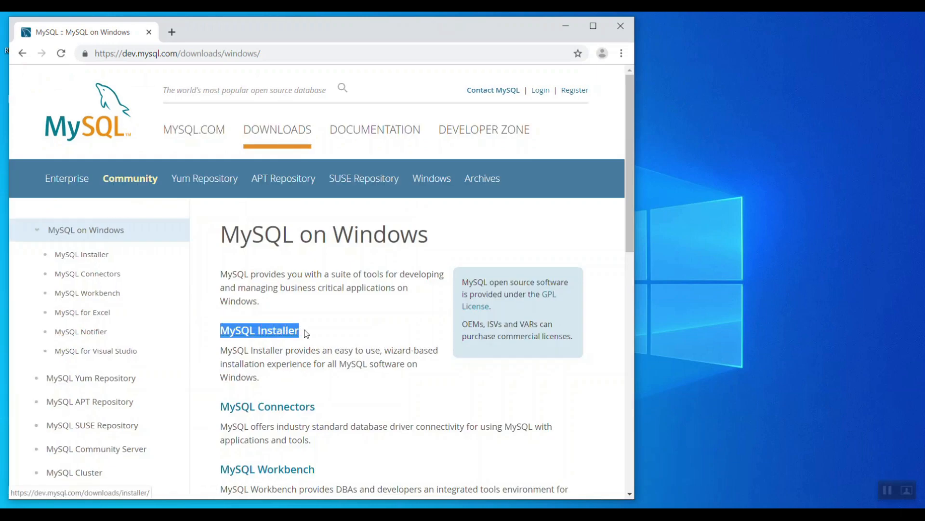
pyautogui.click(268, 333)
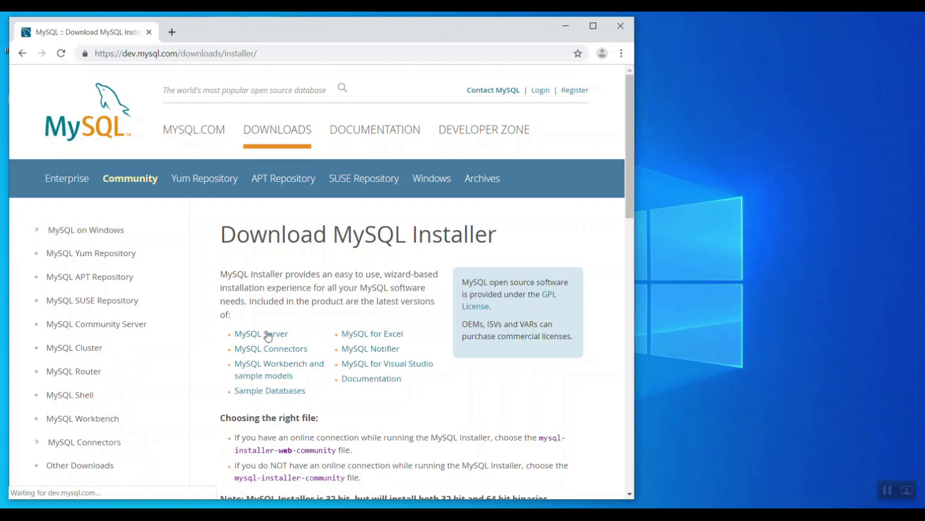
pyautogui.moveTo(630, 166); pyautogui.dragTo(638, 320)
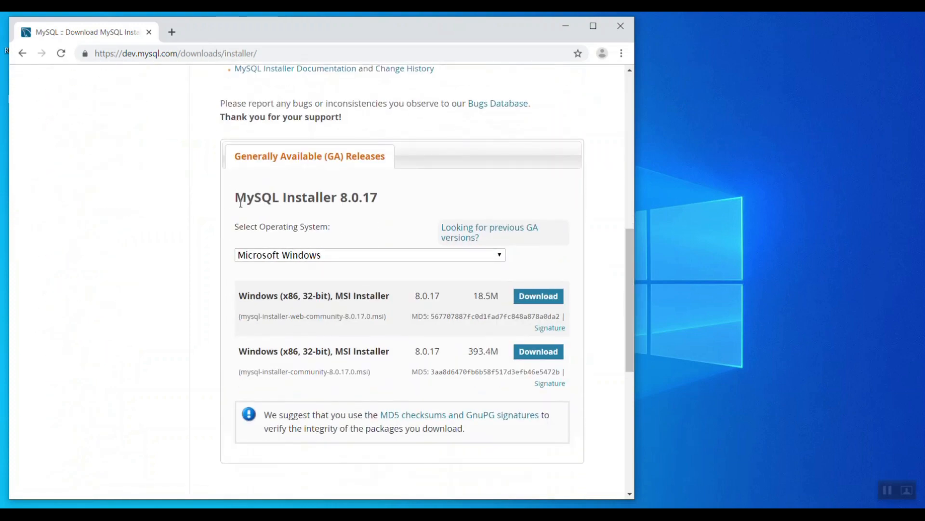
pyautogui.moveTo(238, 199); pyautogui.dragTo(384, 203)
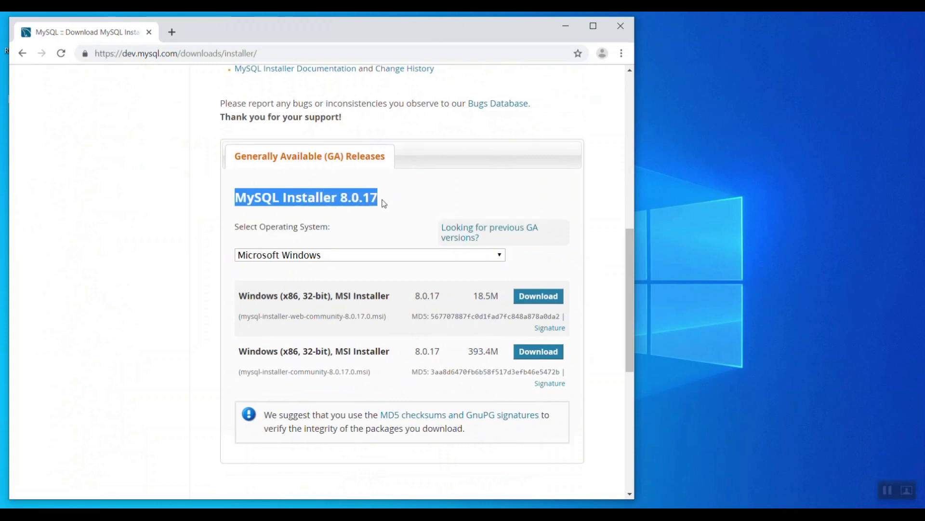
pyautogui.click(385, 203)
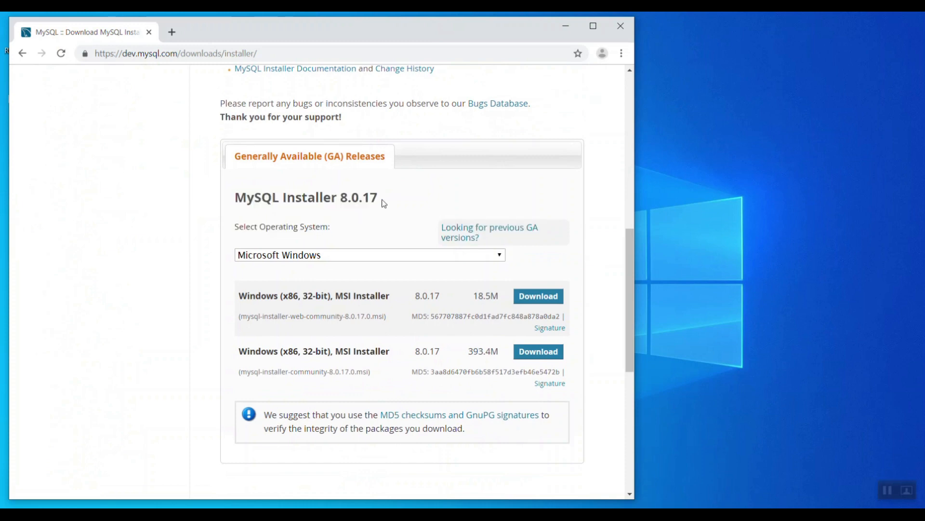
pyautogui.click(467, 233)
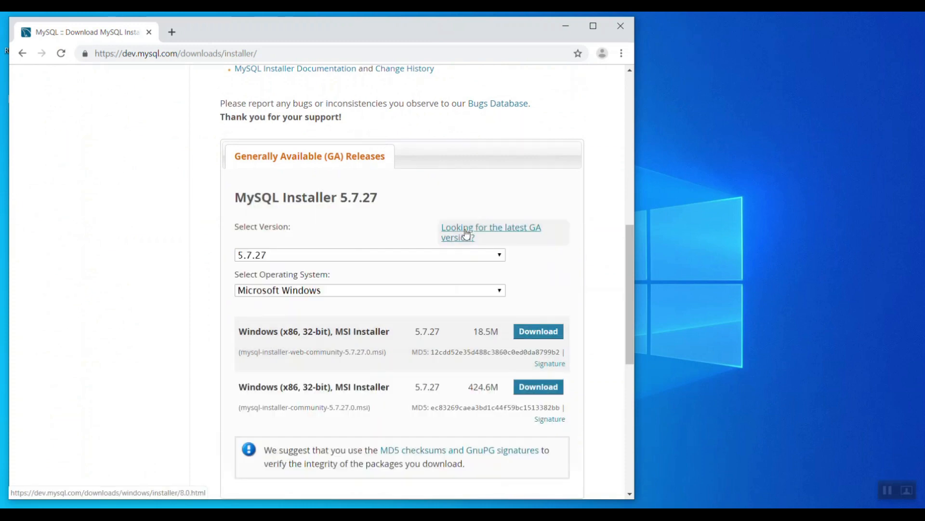
pyautogui.moveTo(237, 198); pyautogui.dragTo(377, 198)
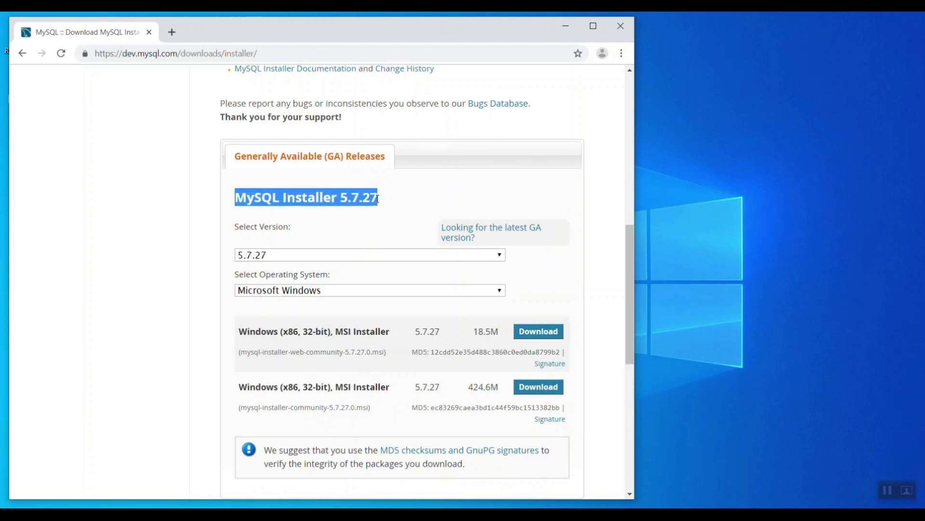
pyautogui.click(368, 254)
pyautogui.click(368, 254)
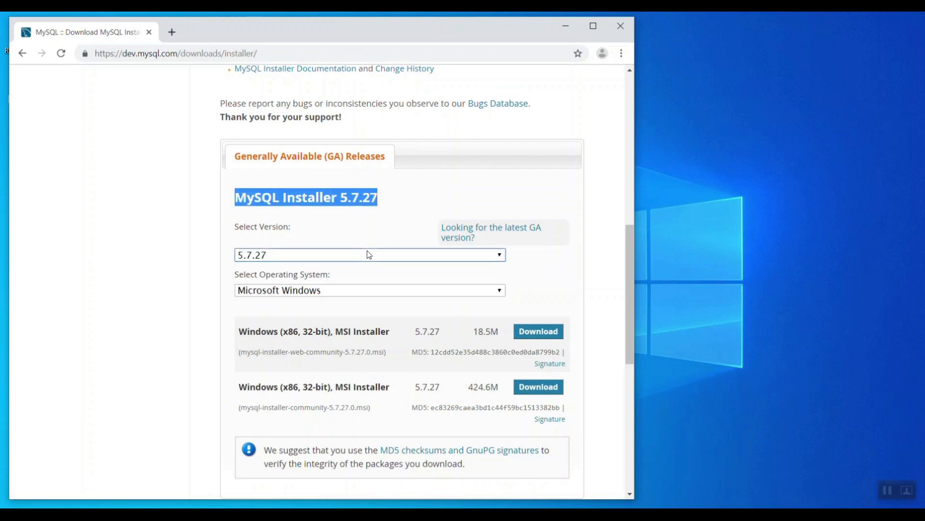
pyautogui.click(462, 236)
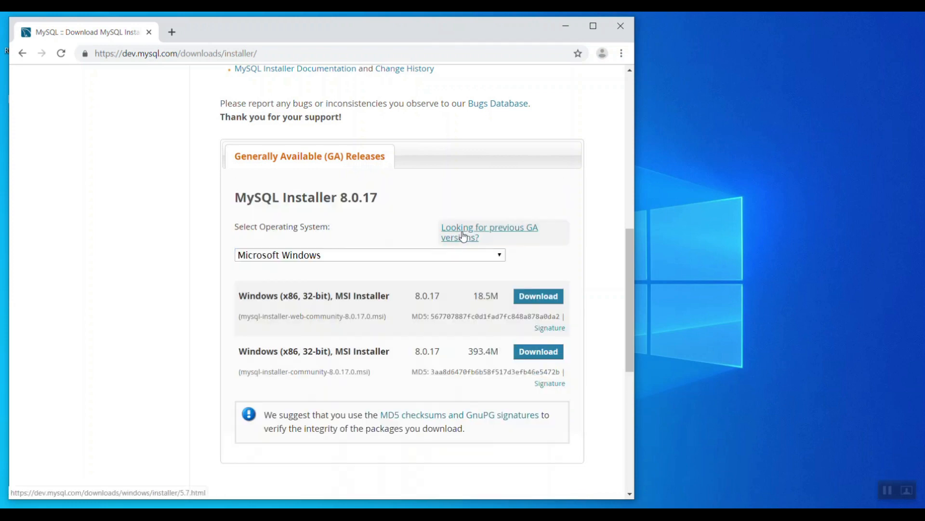
pyautogui.moveTo(475, 296); pyautogui.dragTo(498, 296)
pyautogui.moveTo(469, 351); pyautogui.dragTo(501, 355)
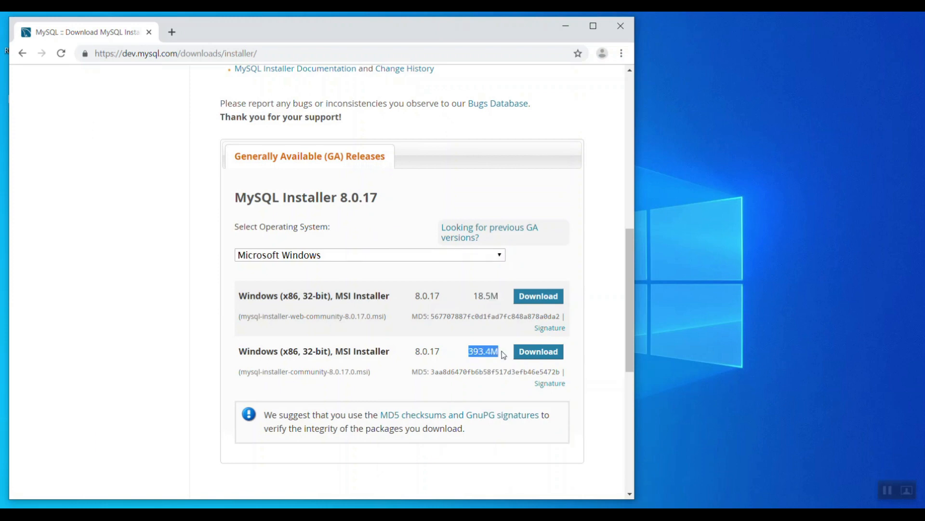
# - Download the 393.4M MySQL Installer 8.0.17 without logging in, then minimize Chrome
pyautogui.click(597, 355)
pyautogui.click(536, 354)
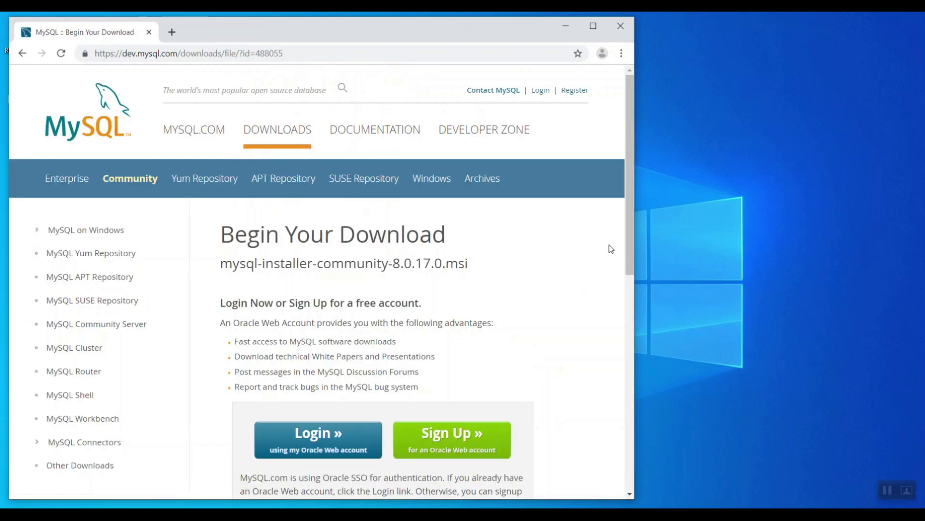
pyautogui.moveTo(632, 224); pyautogui.dragTo(632, 342)
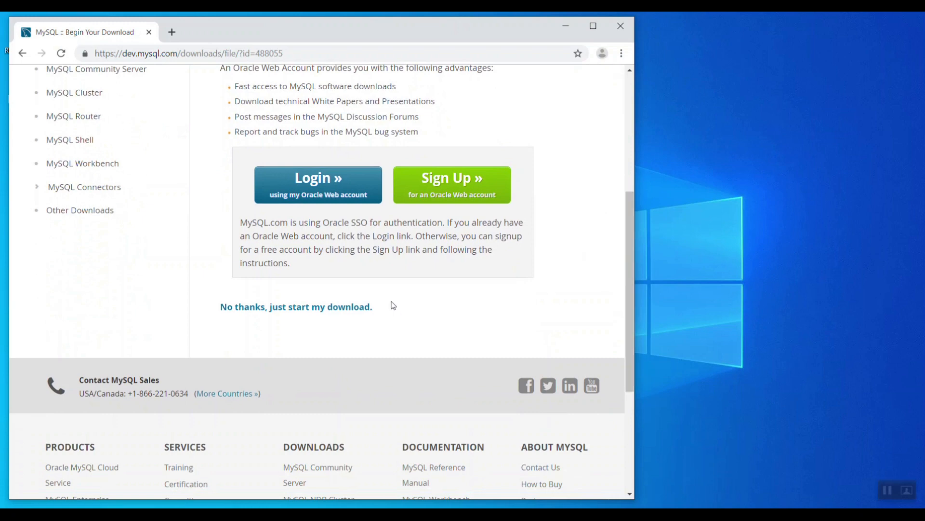
pyautogui.click(336, 307)
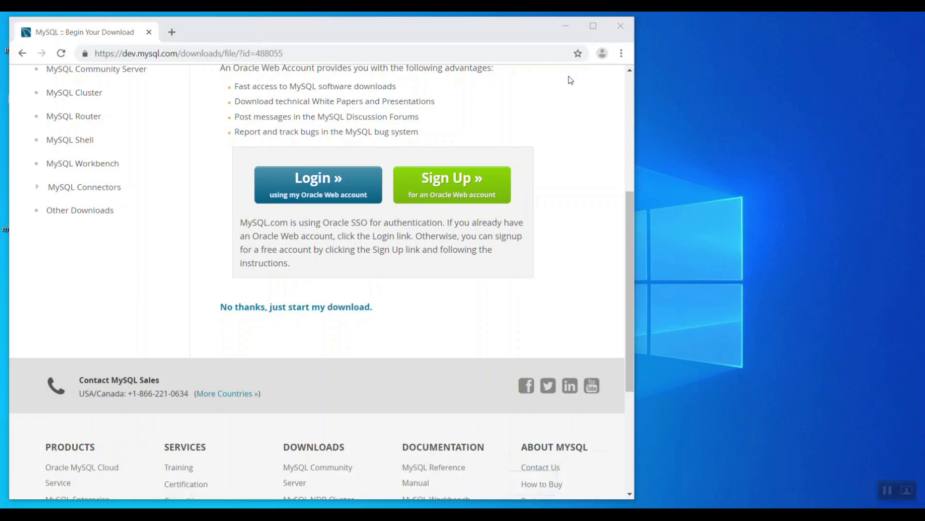
pyautogui.click(566, 27)
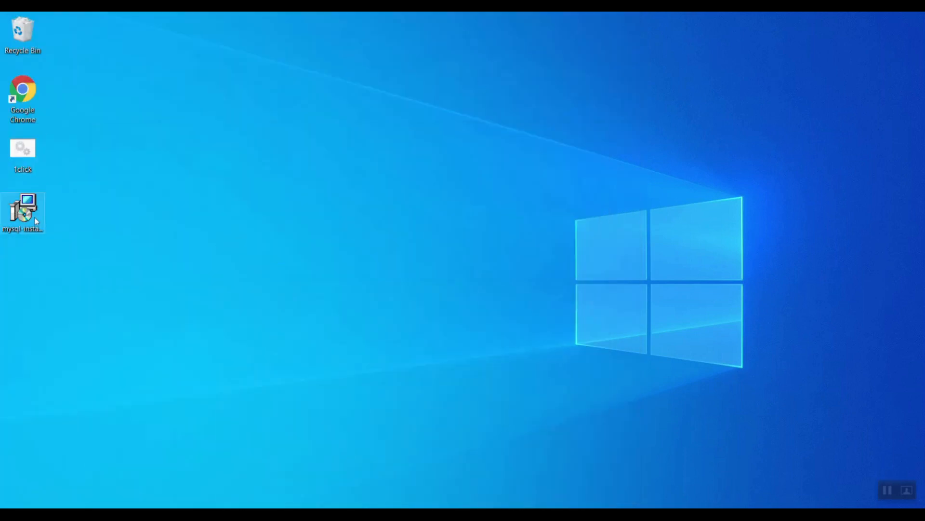
# - Launch mysql-installer-community-8.0.17.0 from the desktop
pyautogui.click(25, 219)
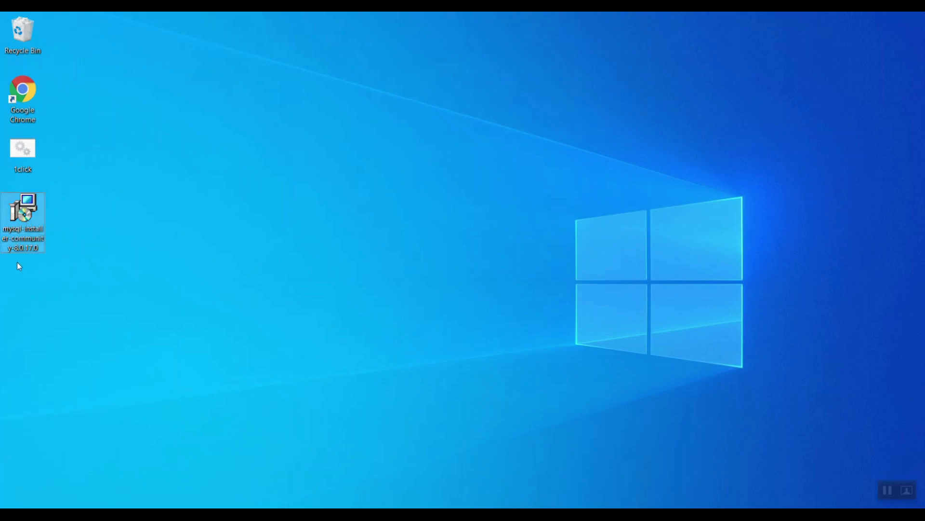
pyautogui.doubleClick(13, 212)
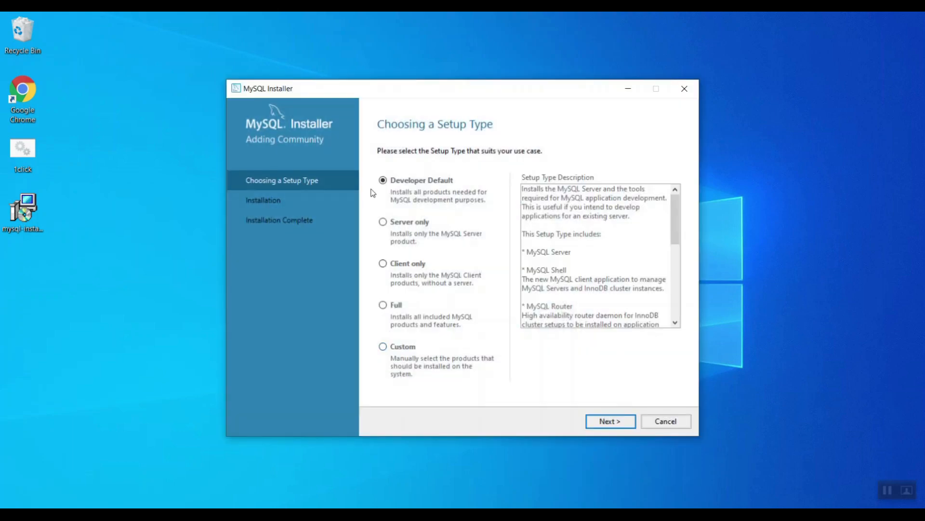
pyautogui.click(383, 222)
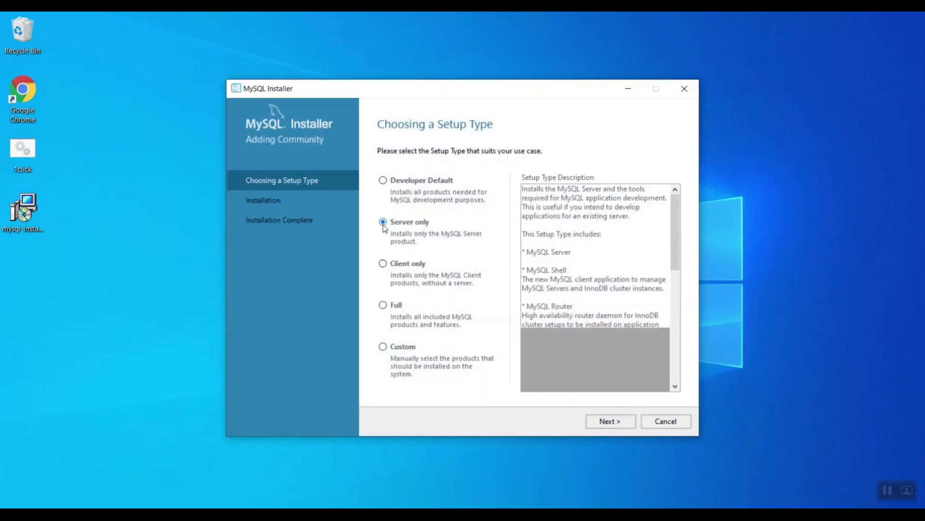
pyautogui.click(383, 263)
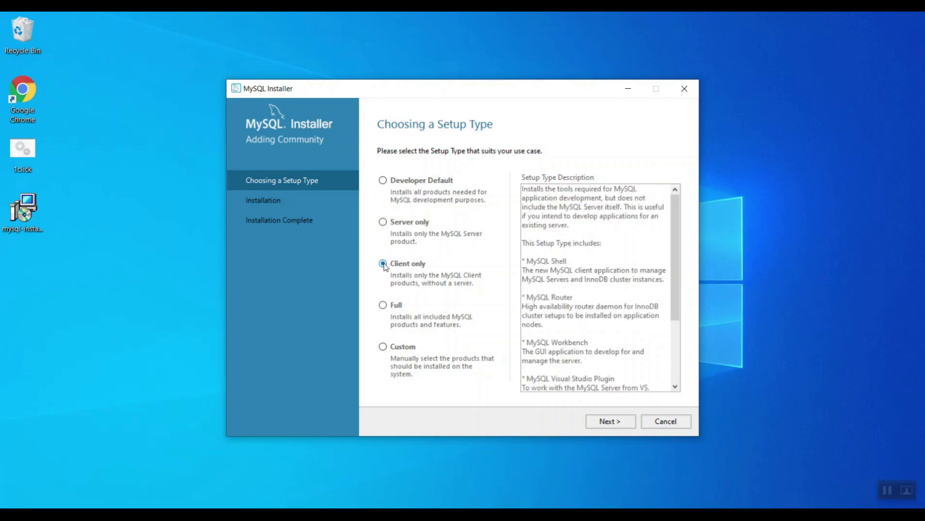
pyautogui.click(383, 309)
pyautogui.click(384, 351)
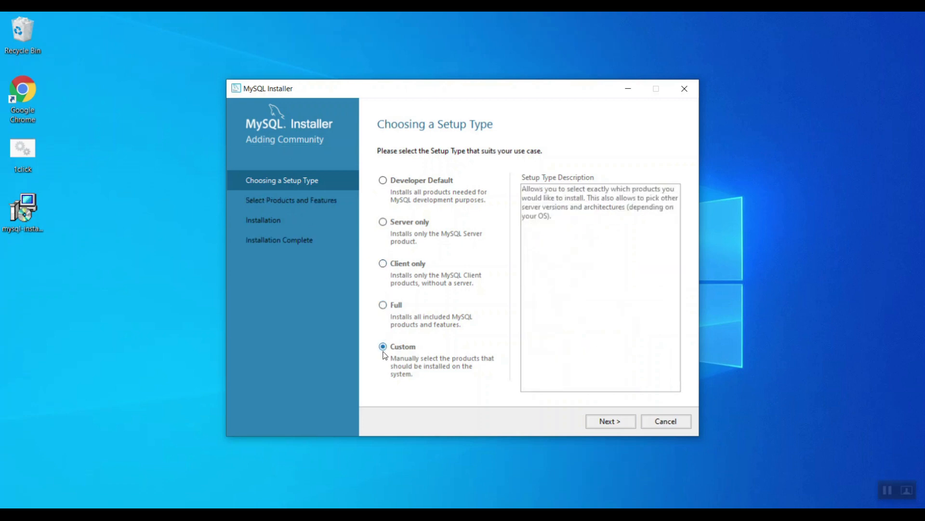
pyautogui.click(600, 423)
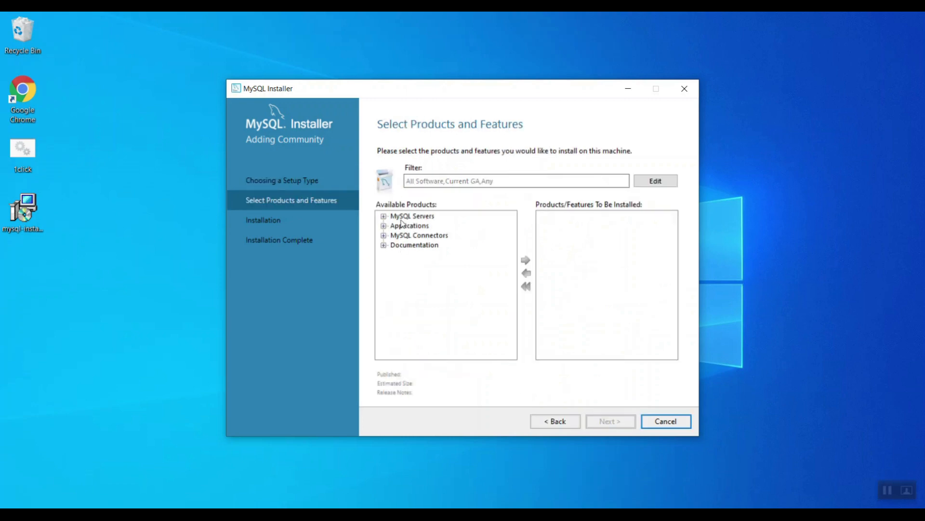
pyautogui.click(384, 216)
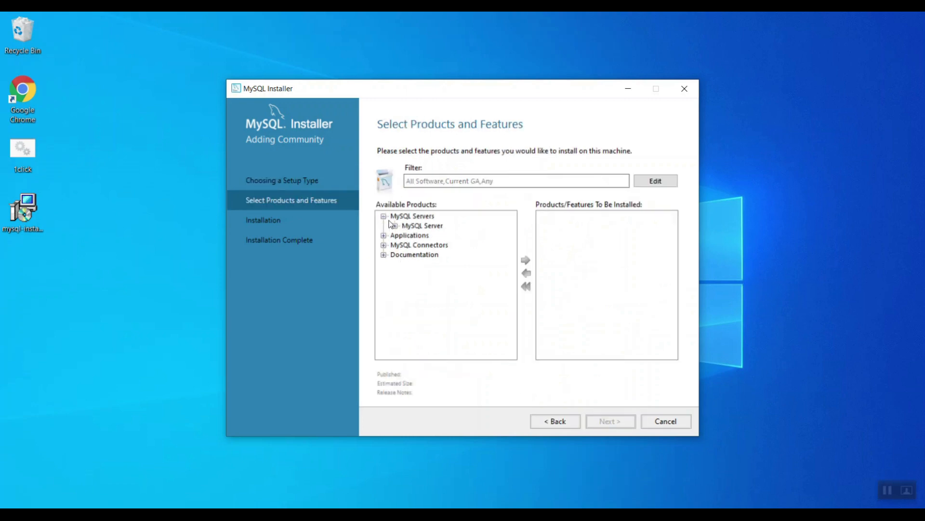
pyautogui.click(396, 226)
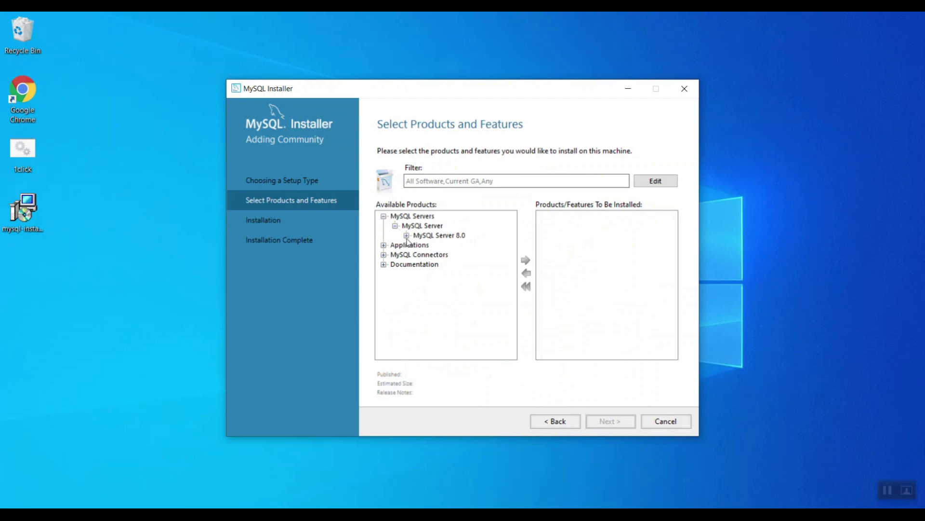
pyautogui.click(407, 235)
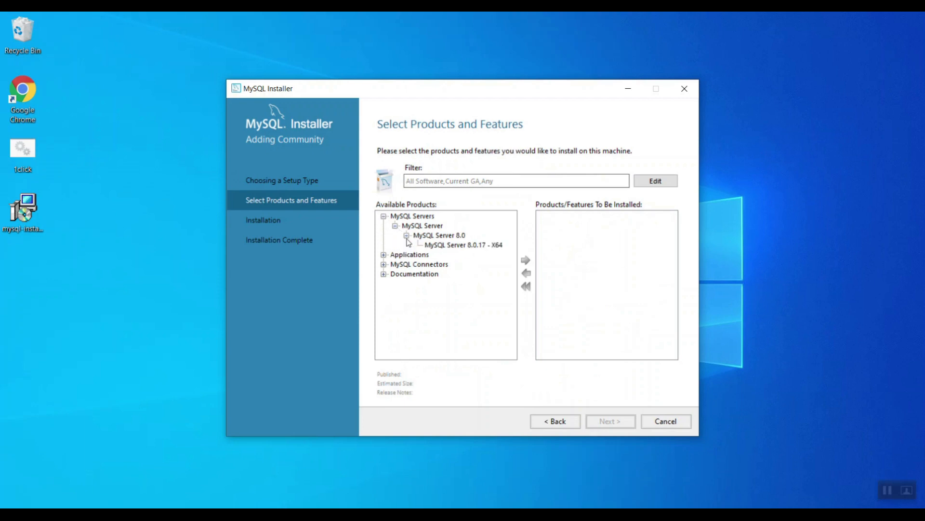
pyautogui.click(384, 217)
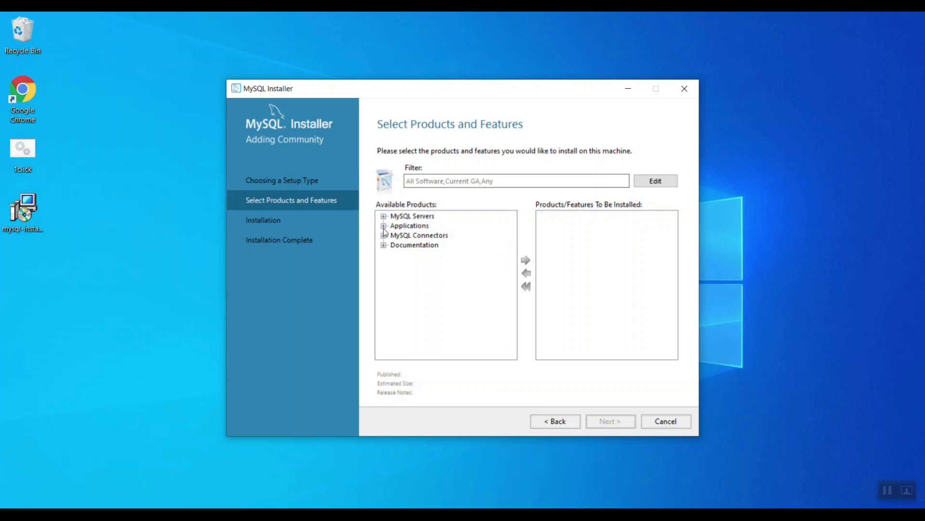
pyautogui.click(384, 236)
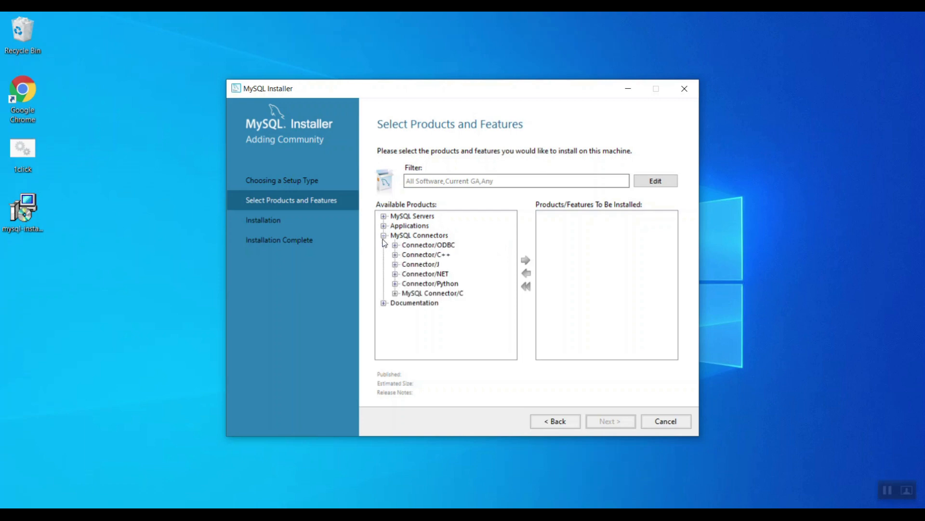
pyautogui.click(383, 236)
pyautogui.click(385, 225)
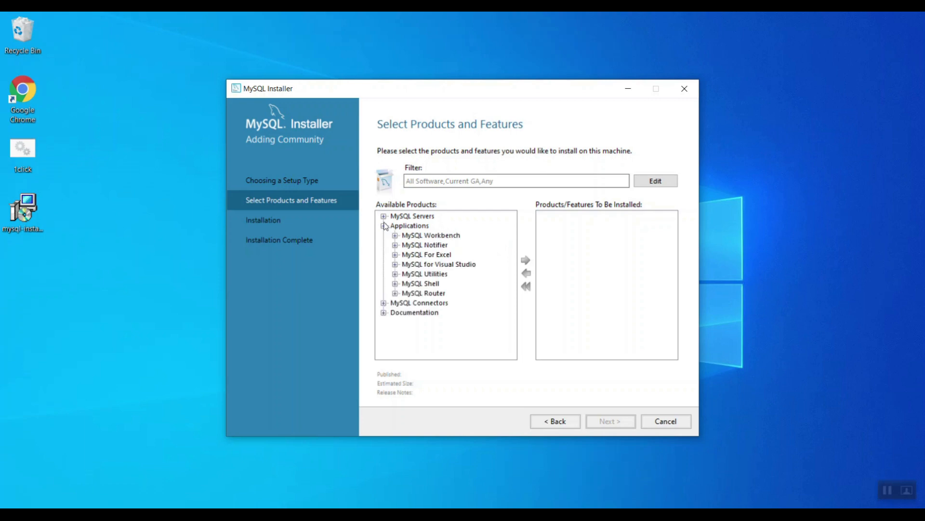
pyautogui.click(384, 226)
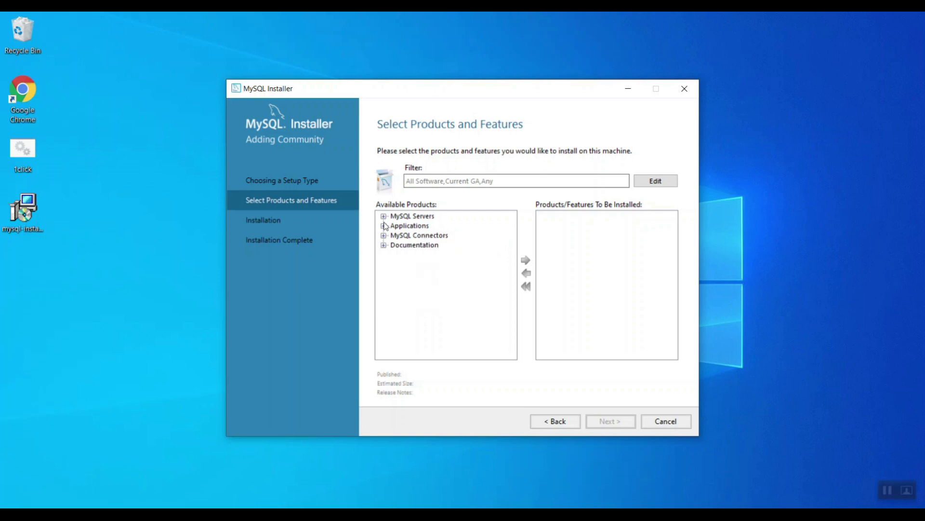
# - Change the setup type to Full and continue to Check Requirements
pyautogui.click(566, 422)
pyautogui.click(383, 305)
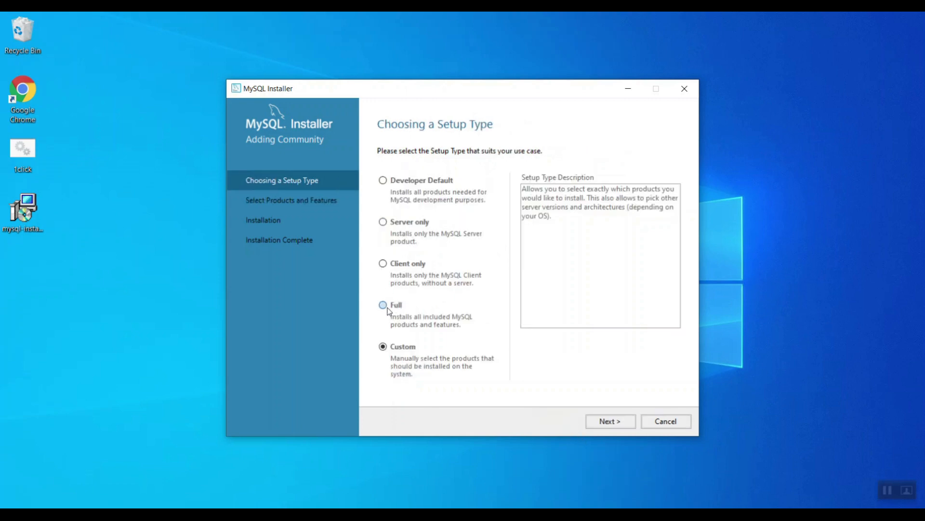
pyautogui.click(598, 422)
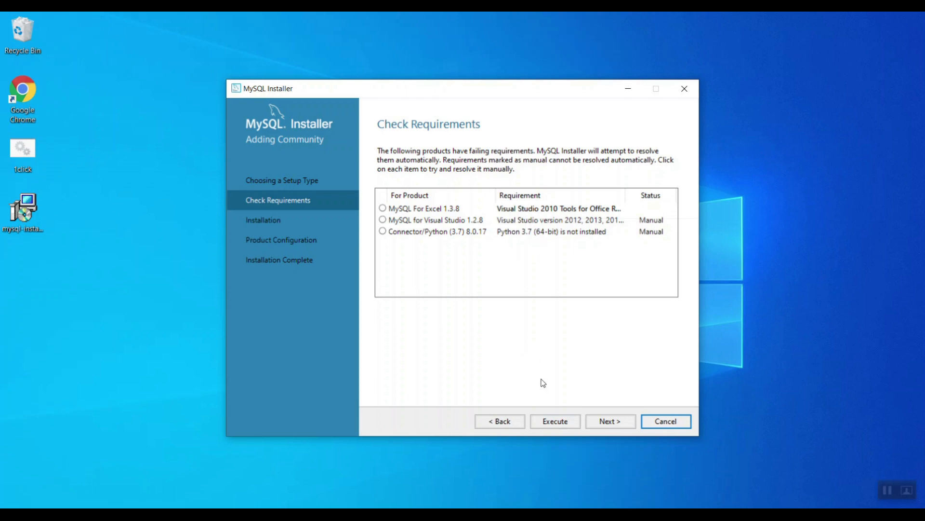
# - Accept the license and install Visual Studio 2010 Tools for Office Runtime for MySQL For Excel
pyautogui.click(554, 430)
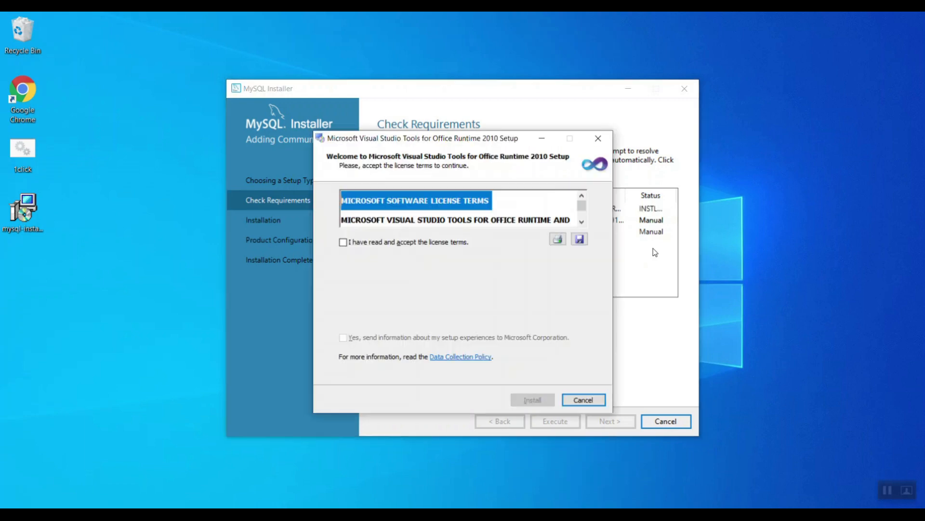
pyautogui.click(343, 242)
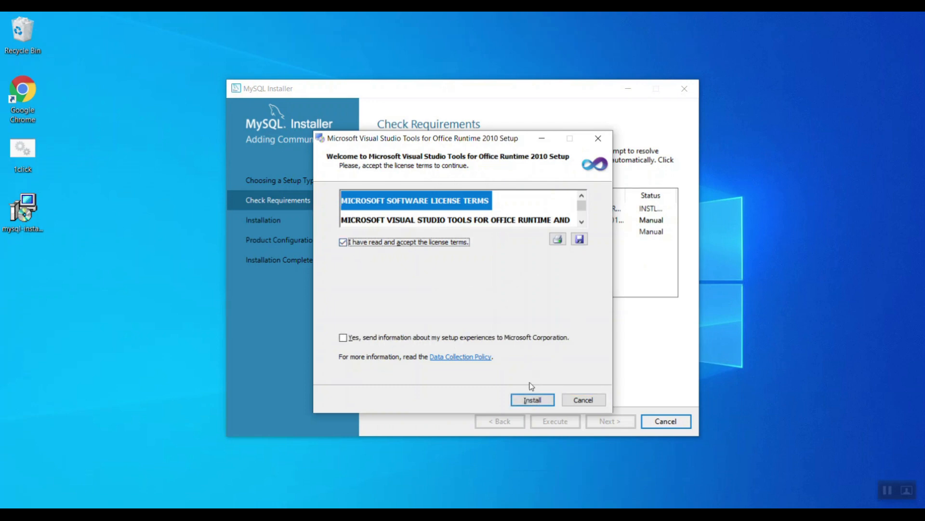
pyautogui.click(527, 399)
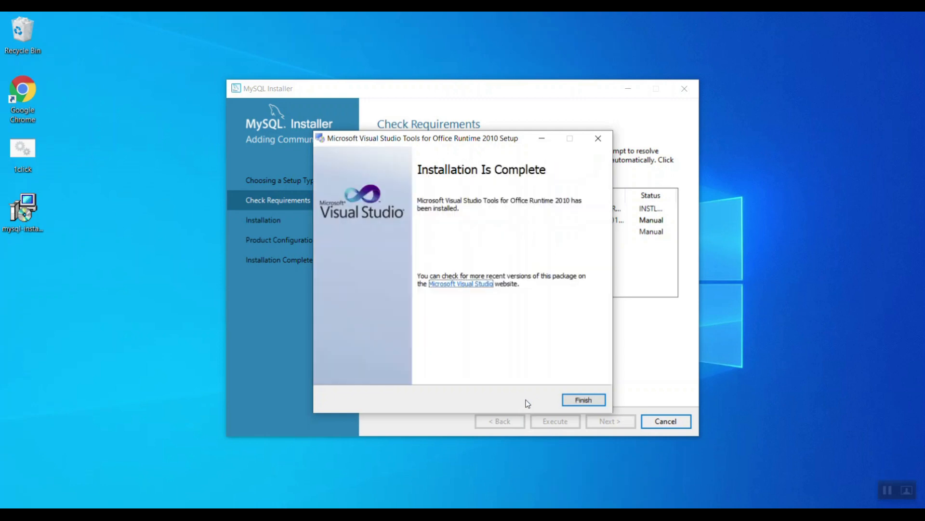
pyautogui.click(583, 400)
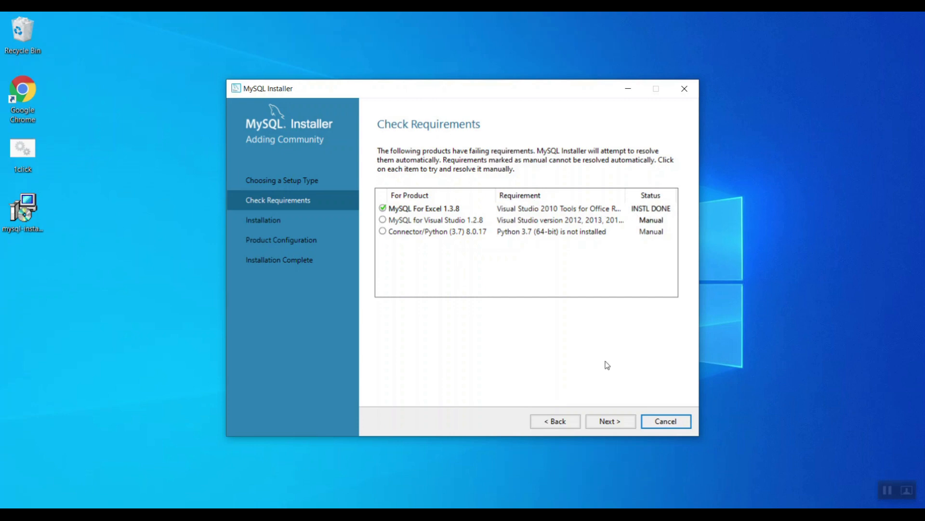
# - Proceed despite unmet requirements and install all eleven 8.0.17 products until each shows Complete
pyautogui.click(606, 422)
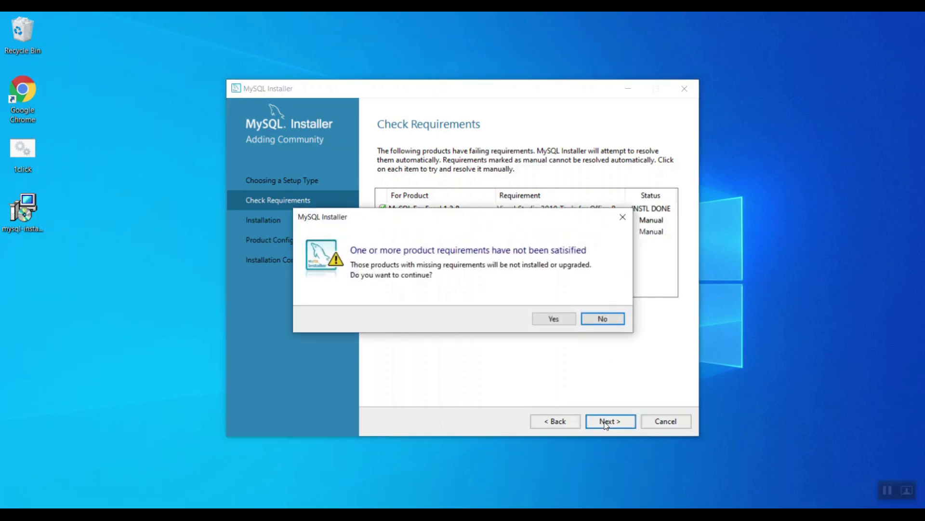
pyautogui.click(554, 319)
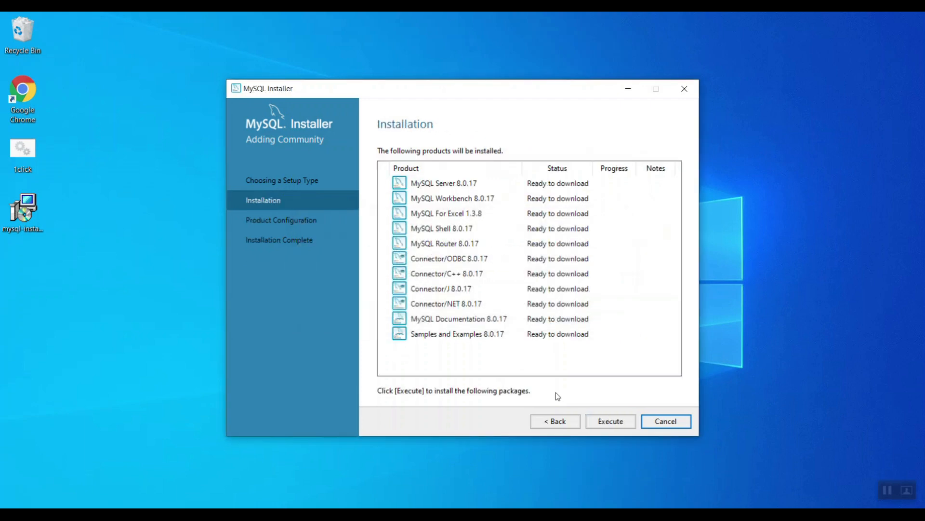
pyautogui.click(611, 422)
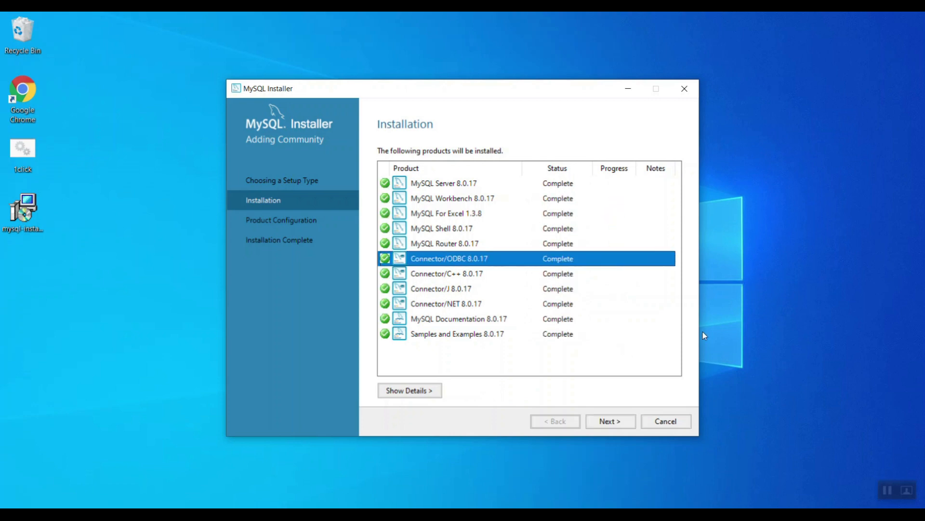
pyautogui.click(559, 184)
pyautogui.click(554, 337)
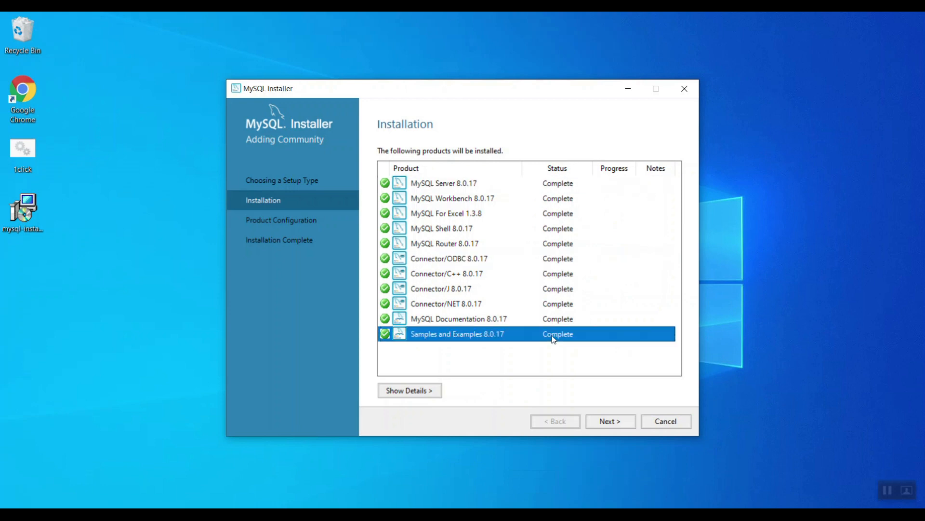
pyautogui.click(616, 423)
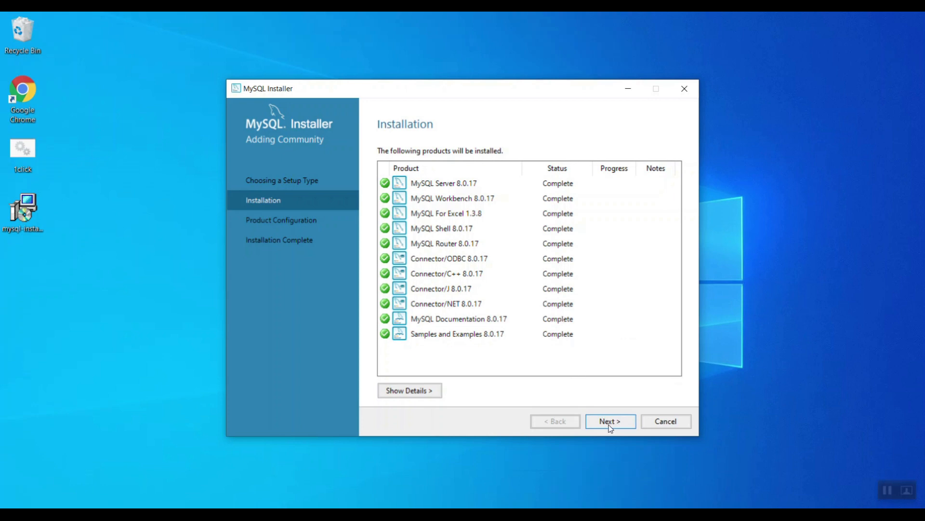
# - Keep the default networking settings with port 3306 and strong password encryption
pyautogui.click(600, 422)
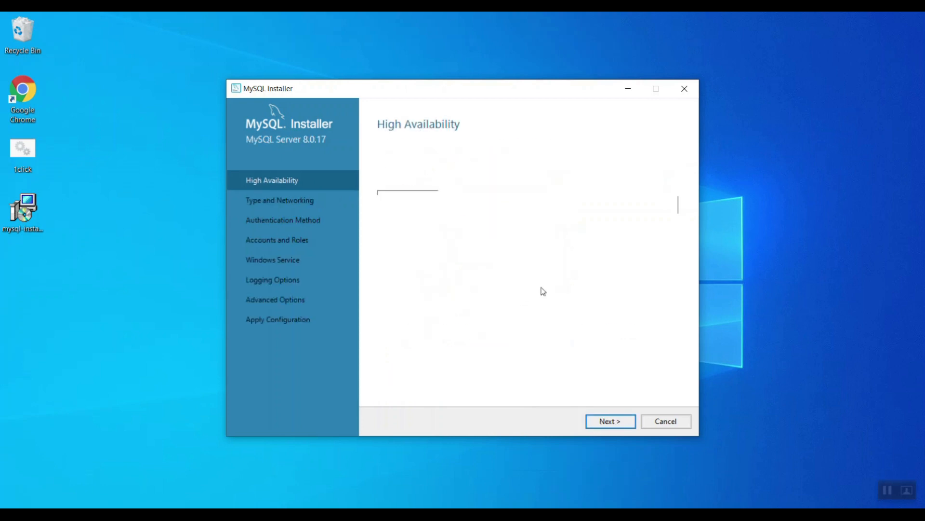
pyautogui.click(610, 421)
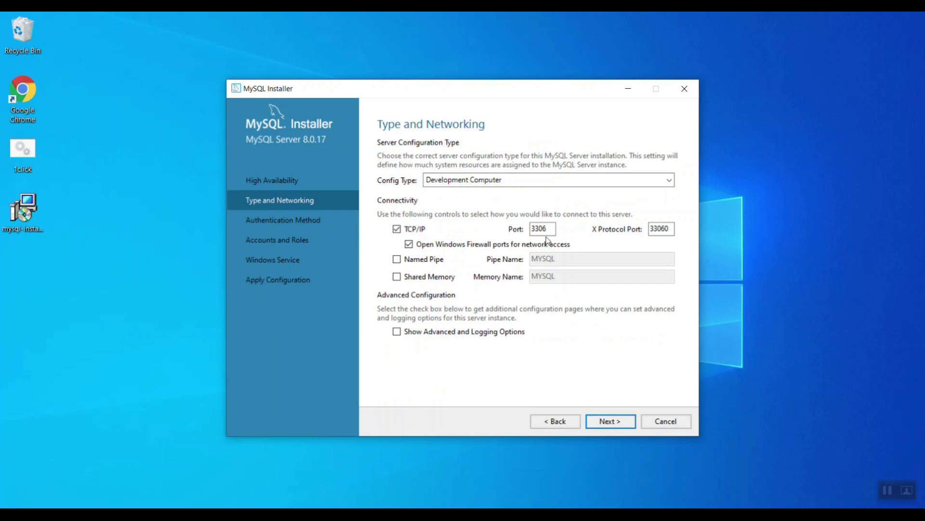
pyautogui.click(548, 230)
pyautogui.moveTo(548, 230); pyautogui.dragTo(528, 231)
pyautogui.click(609, 422)
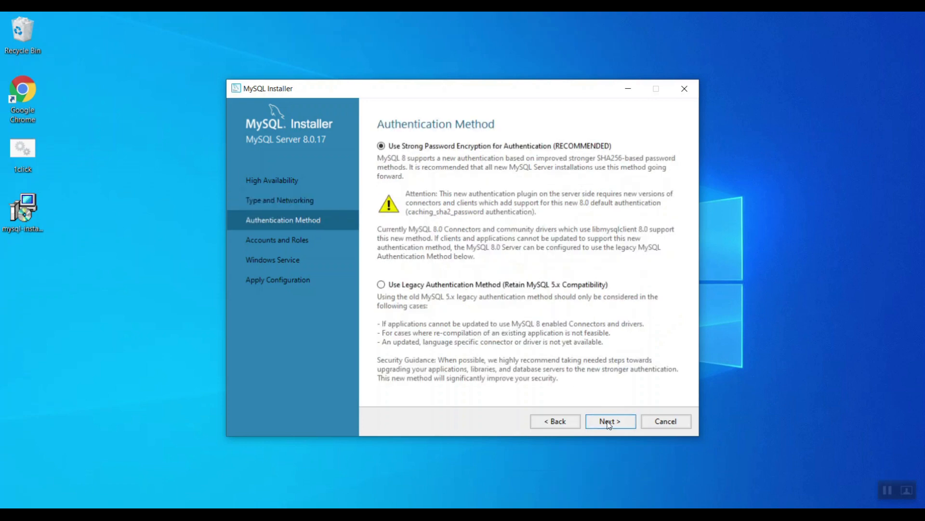
pyautogui.click(609, 422)
# - Set the root account password and keep the MySQL80 Windows service settings
pyautogui.write('root1')
pyautogui.press('Tab')
pyautogui.write('root1')
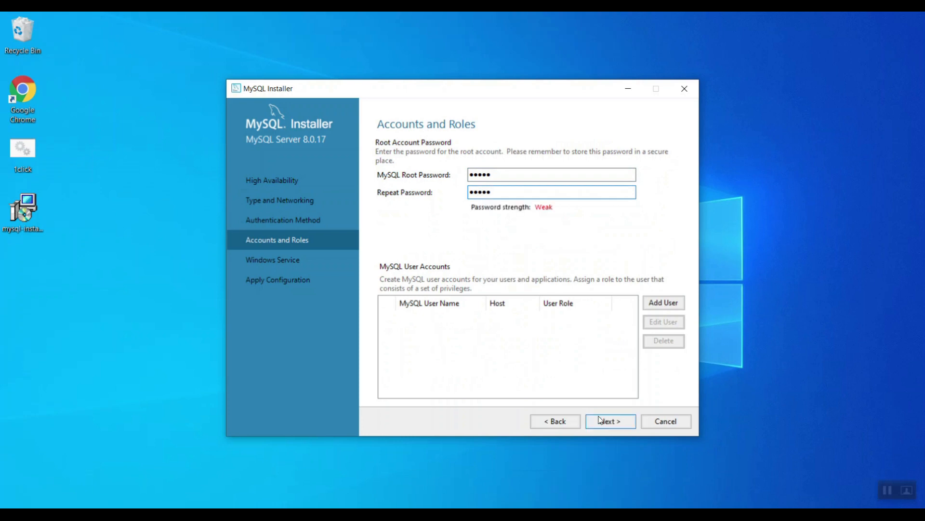
pyautogui.click(608, 421)
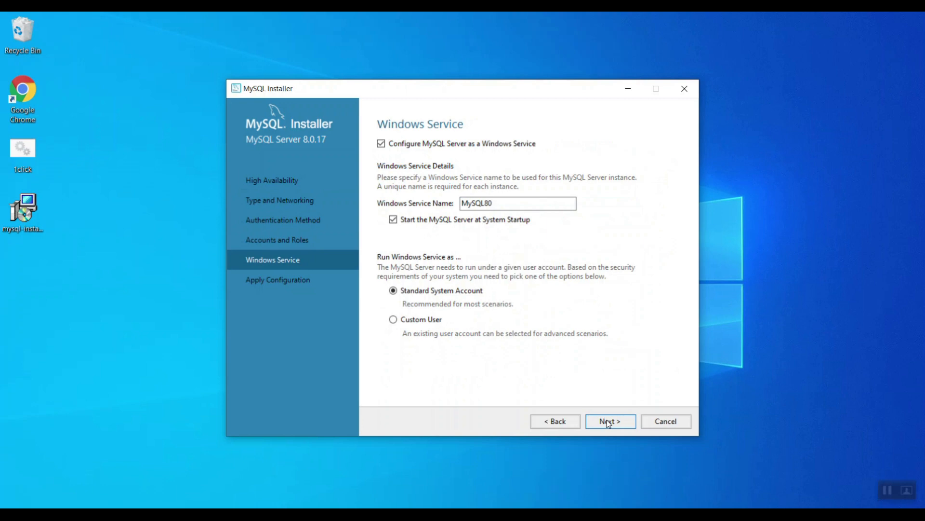
pyautogui.click(609, 421)
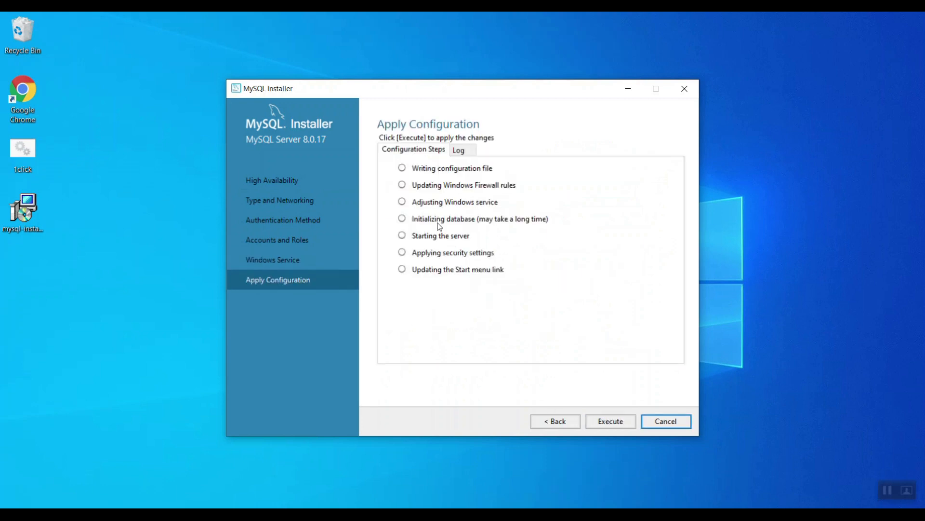
# - Execute the seven MySQL Server 8.0.17 configuration steps until all show green checks
pyautogui.click(611, 426)
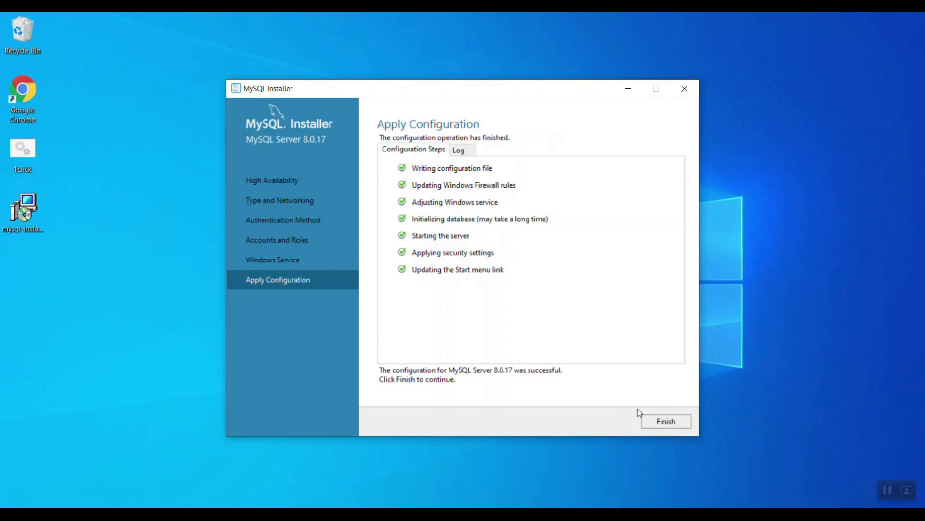
# - Finish the server configuration and skip MySQL Router bootstrapping
pyautogui.click(662, 425)
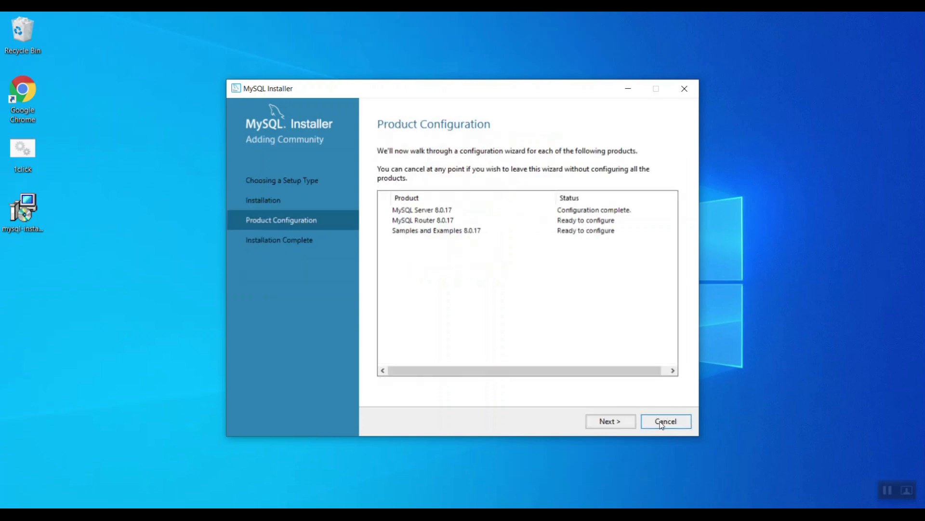
pyautogui.click(605, 423)
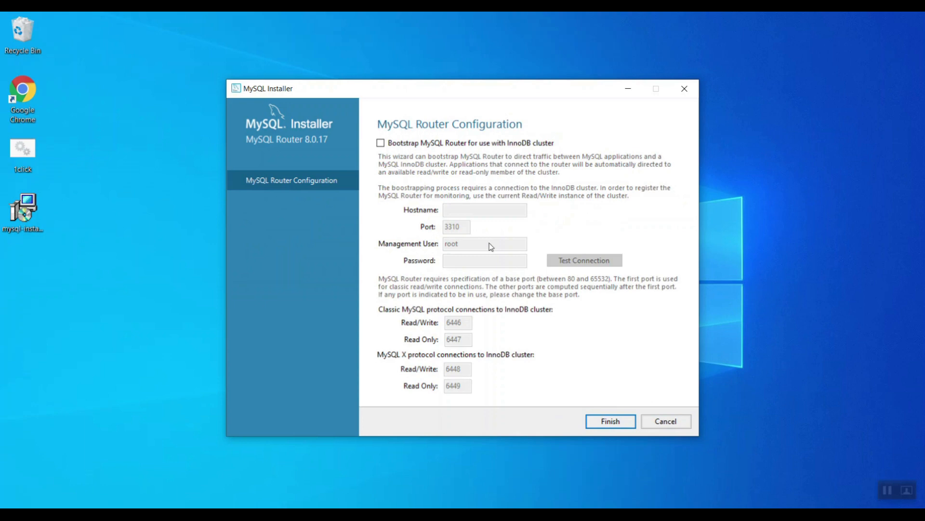
pyautogui.click(604, 424)
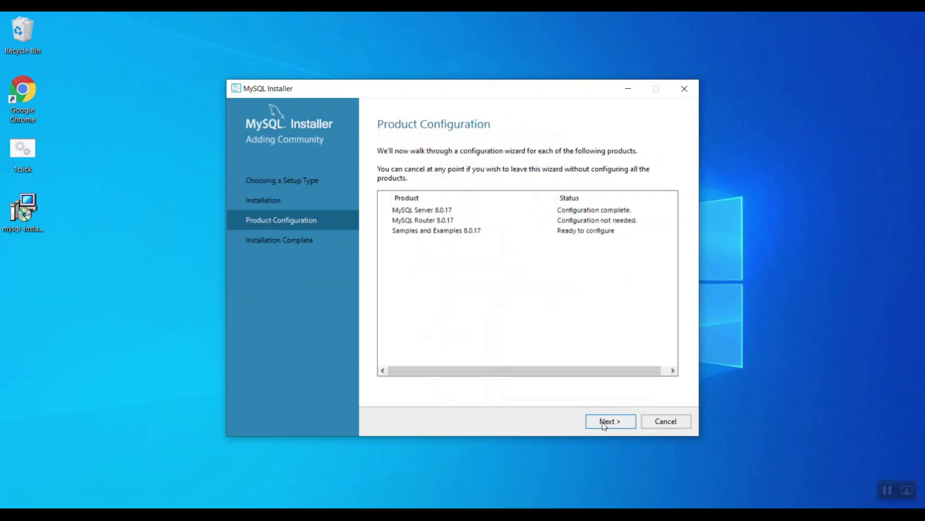
pyautogui.click(604, 423)
# - Enter the root password and verify the Samples and Examples connection to the server
pyautogui.click(451, 342)
pyautogui.write('ro')
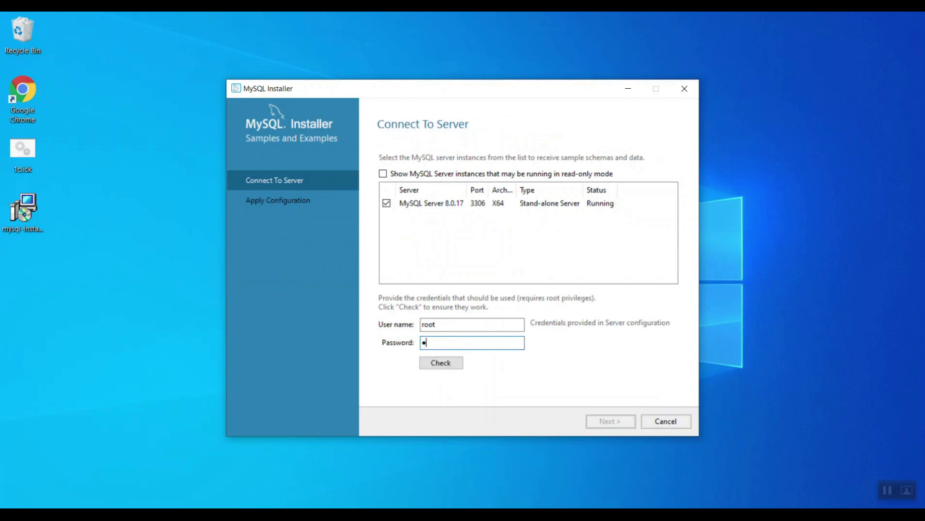
pyautogui.write('ot1')
pyautogui.click(422, 367)
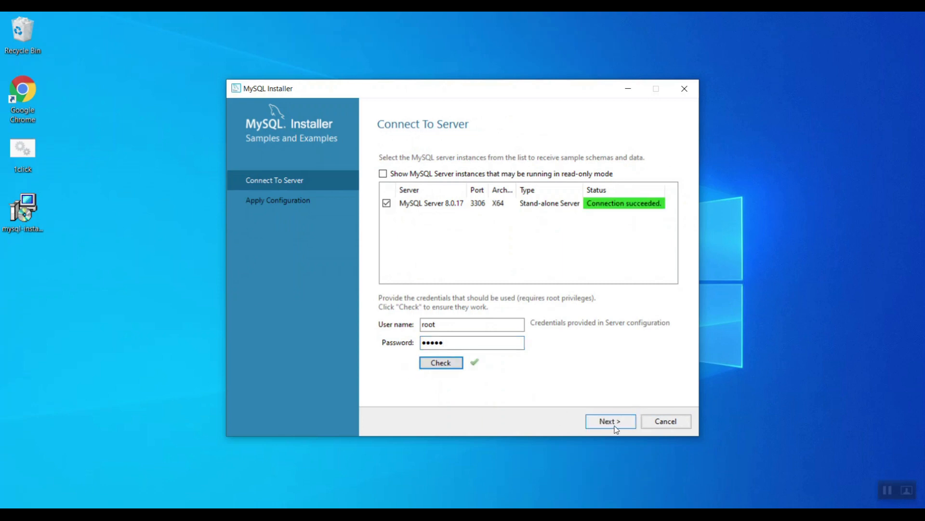
pyautogui.click(610, 421)
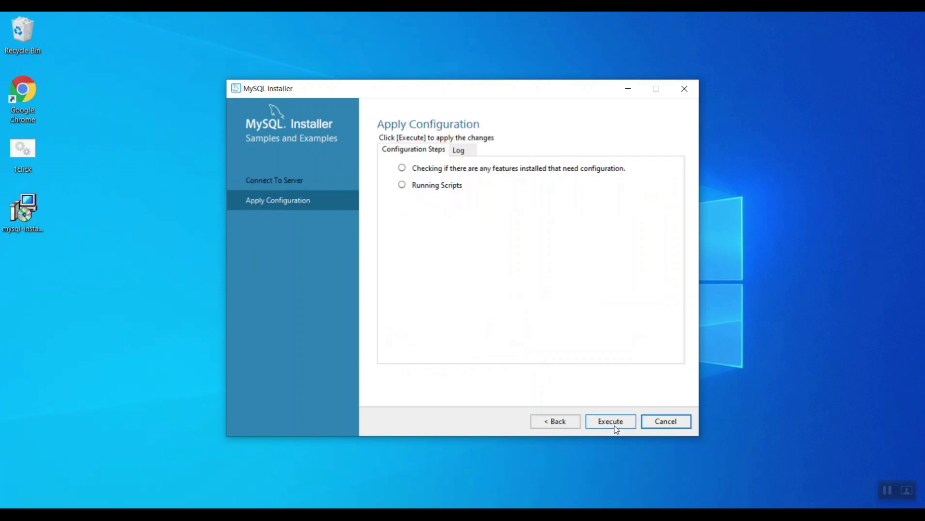
# - Apply the Samples and Examples configuration and advance to Installation Complete
pyautogui.click(611, 421)
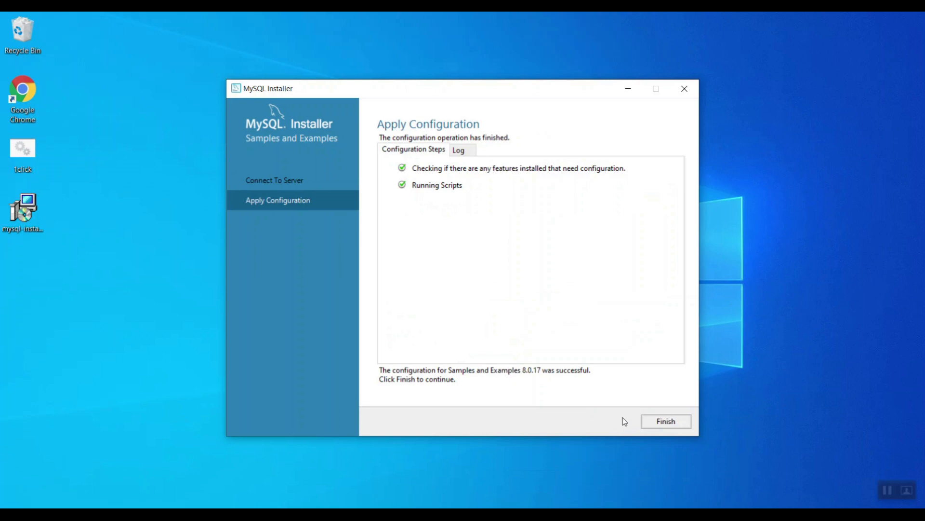
pyautogui.click(672, 429)
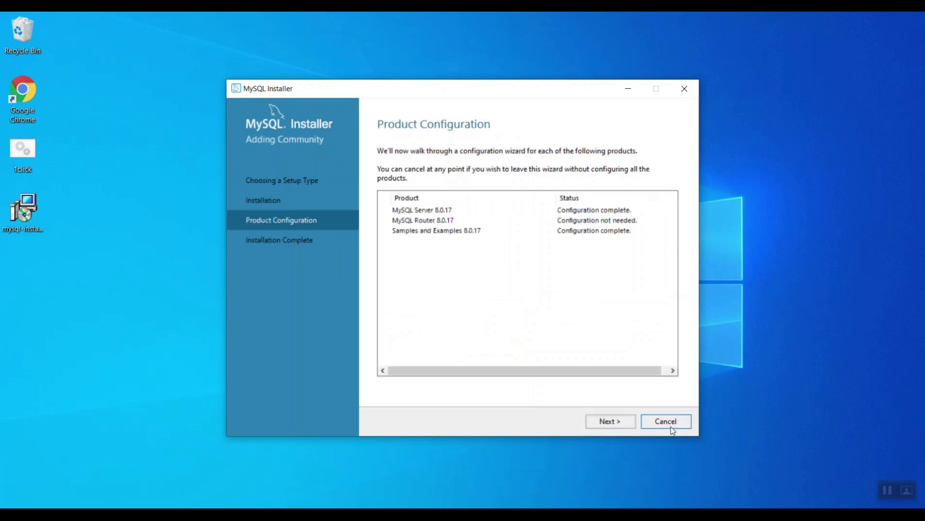
pyautogui.click(611, 424)
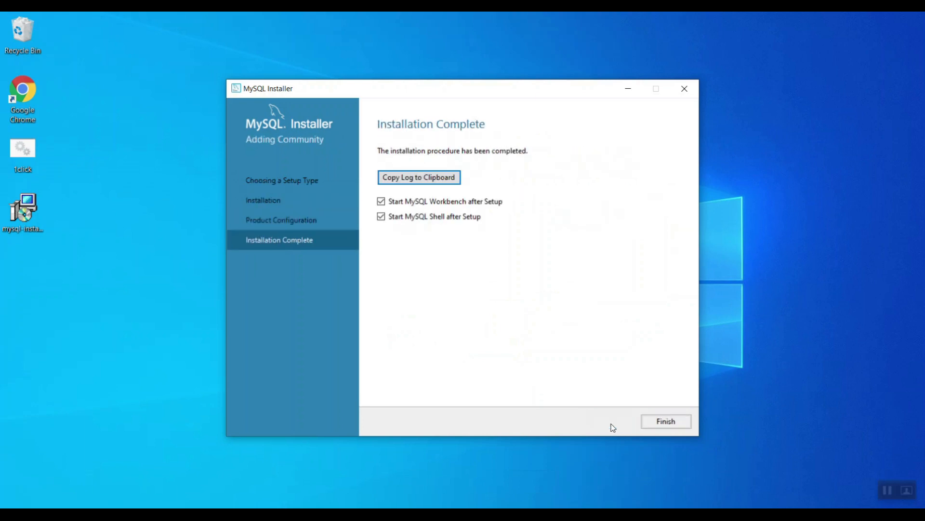
# - Finish the installer with MySQL Workbench and MySQL Shell set to start after setup
pyautogui.click(664, 422)
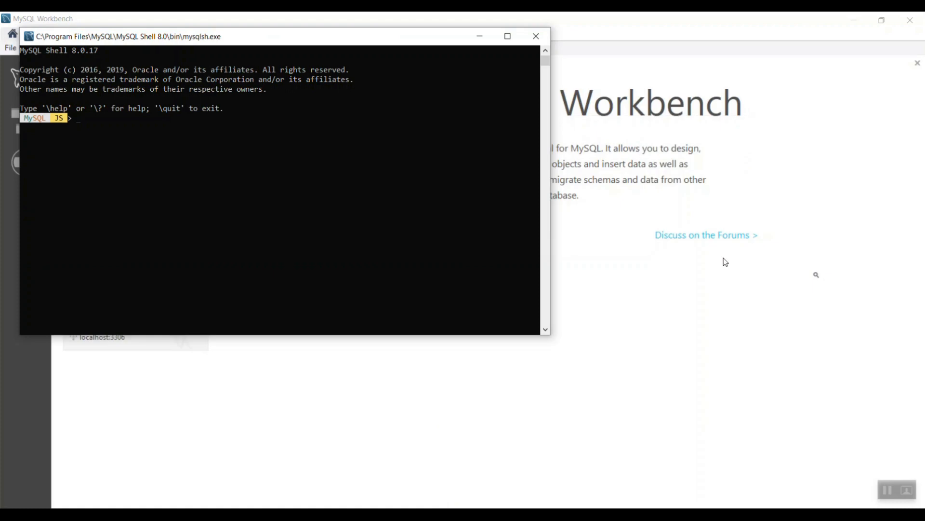
# - Connect Workbench to Local instance MySQL80 and show its Schemas list
pyautogui.click(724, 259)
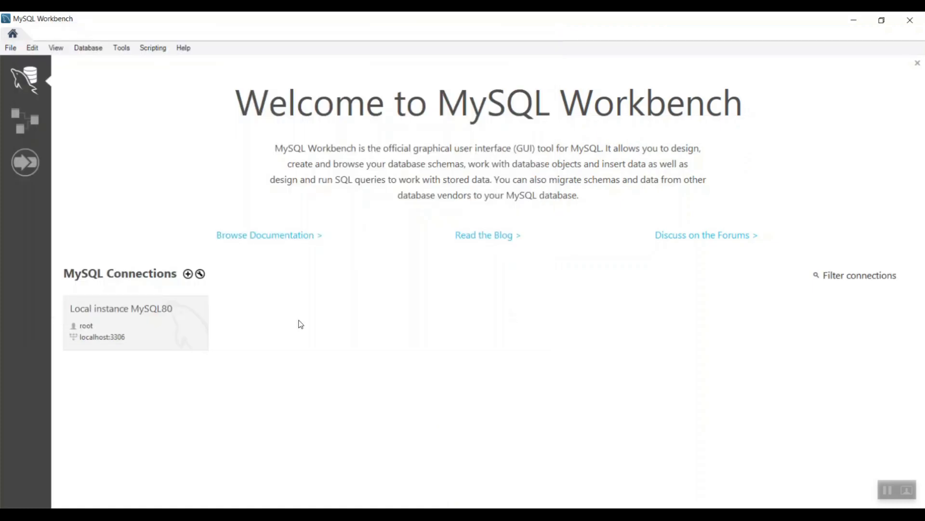
pyautogui.click(128, 329)
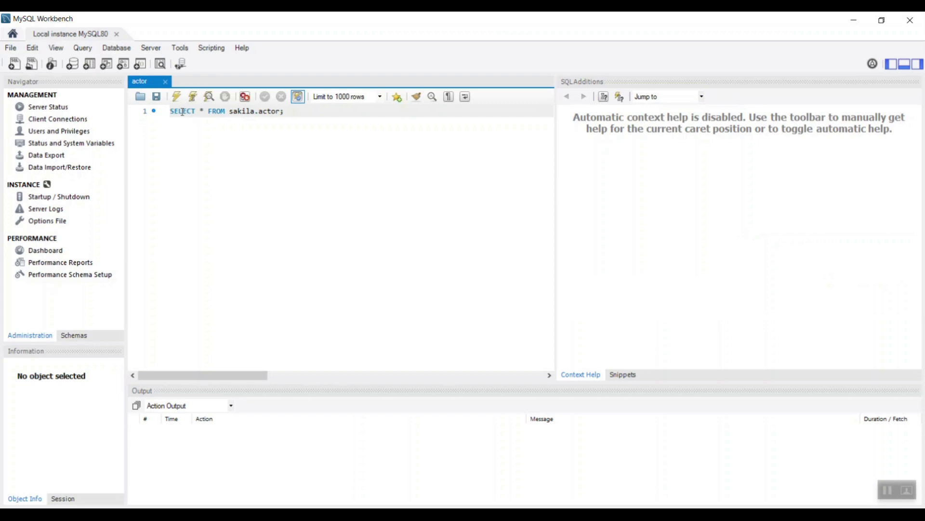
pyautogui.click(80, 337)
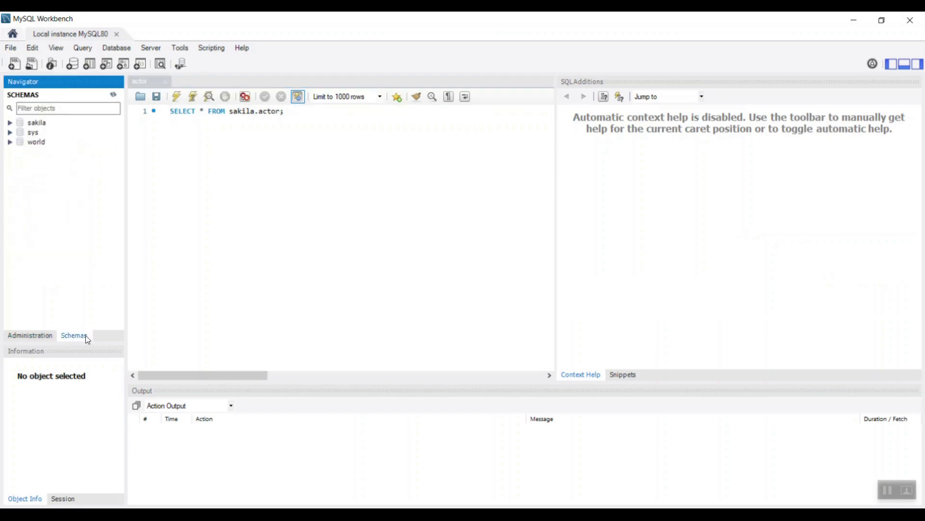
# - Expand sakila's Tables and run Select Rows - Limit 1000 on actor, returning 200 rows
pyautogui.click(10, 123)
pyautogui.click(19, 145)
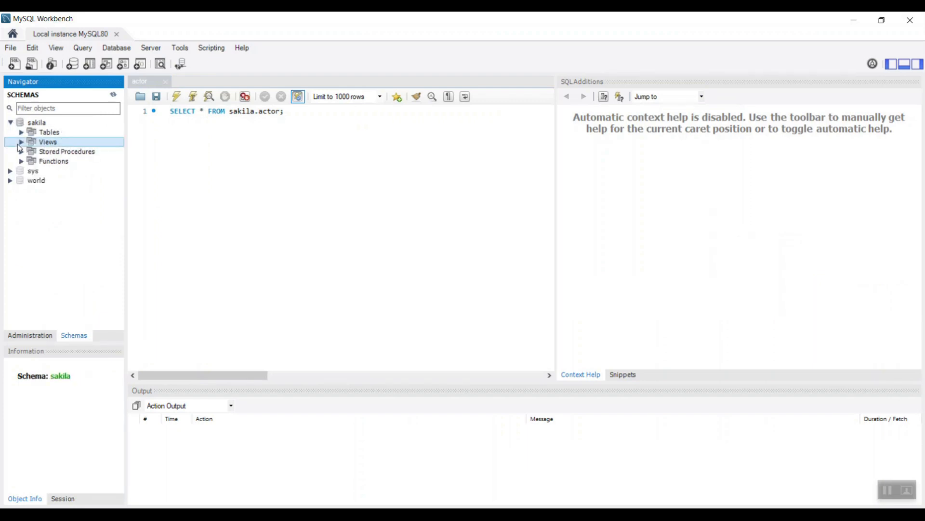
pyautogui.click(50, 134)
pyautogui.click(22, 132)
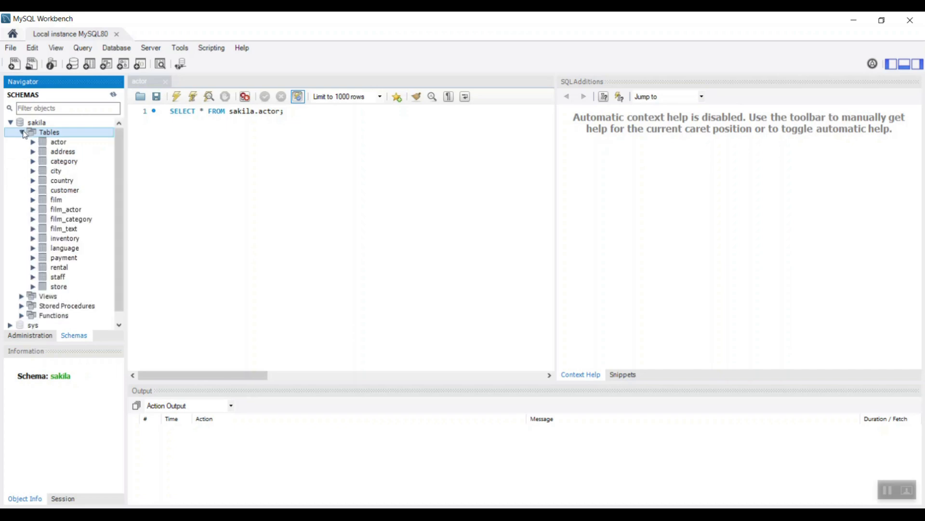
pyautogui.click(66, 145)
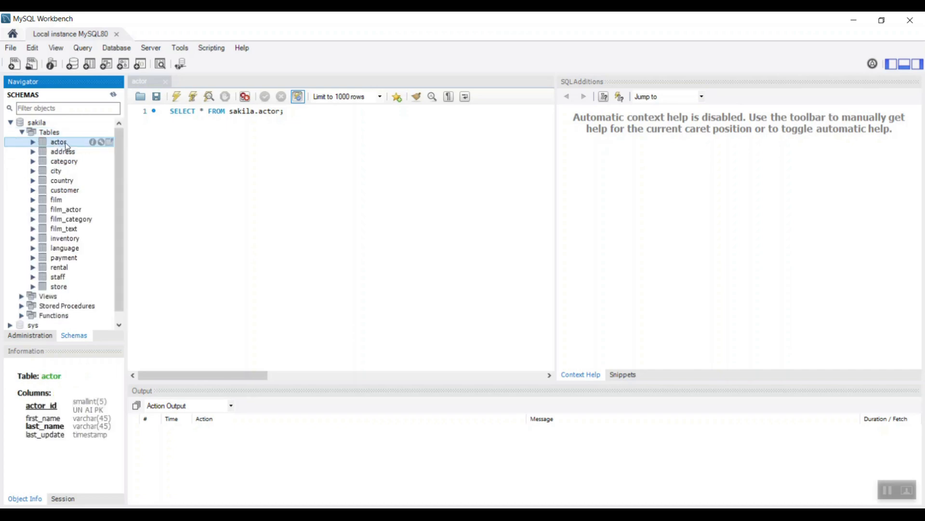
pyautogui.rightClick(66, 145)
pyautogui.click(84, 149)
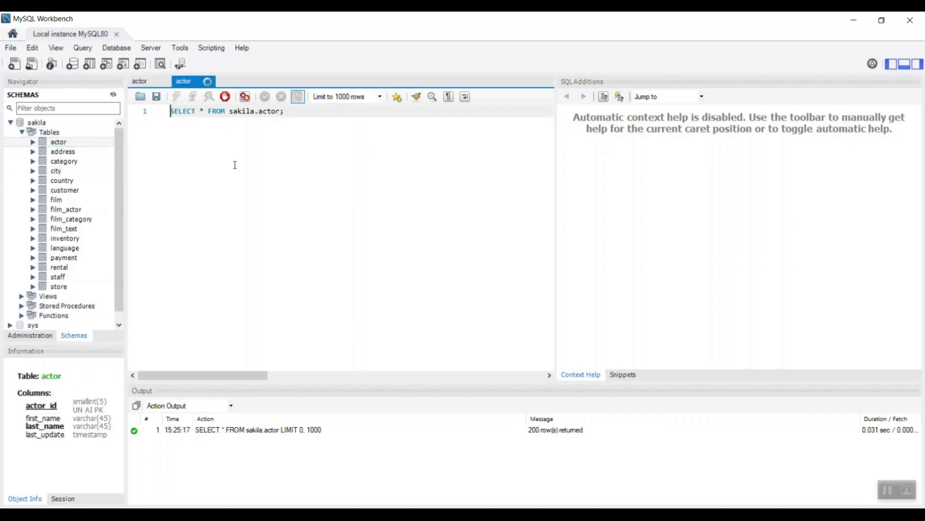